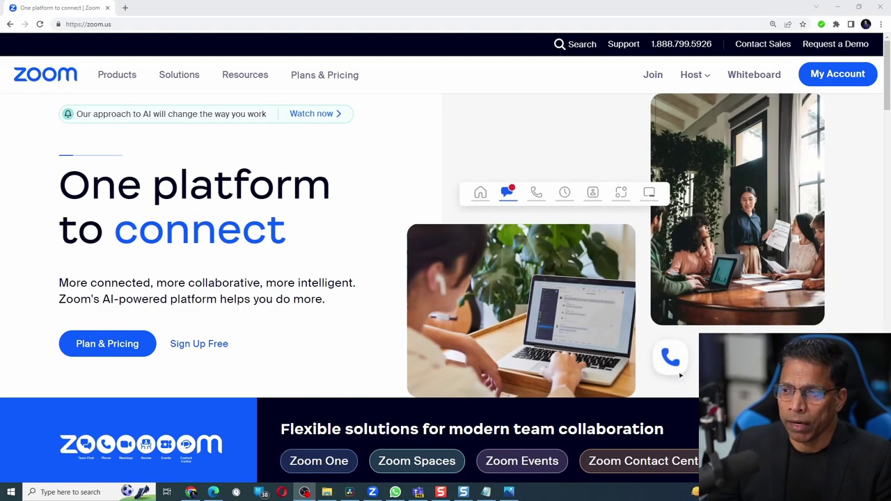
Step: Switch on Meeting Summary with Zoom IQ under the account's In Meeting (Advanced) settings, then go to Meetings
left_click(823, 76)
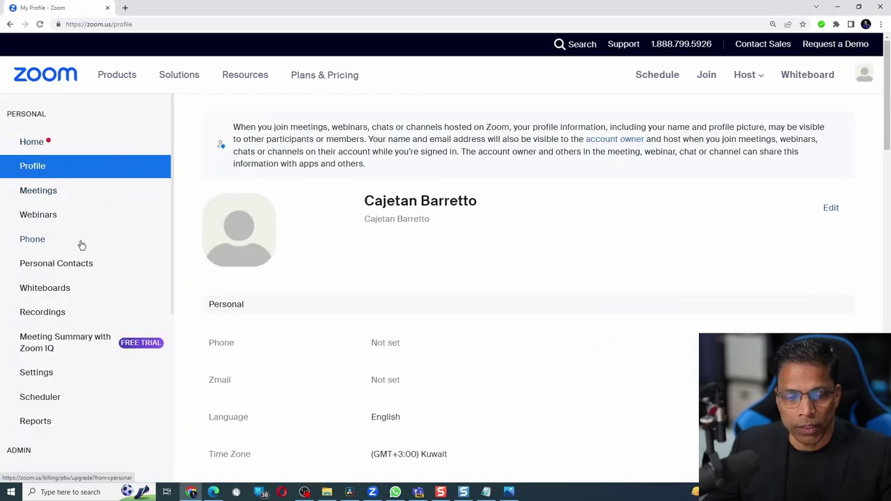
left_click(38, 374)
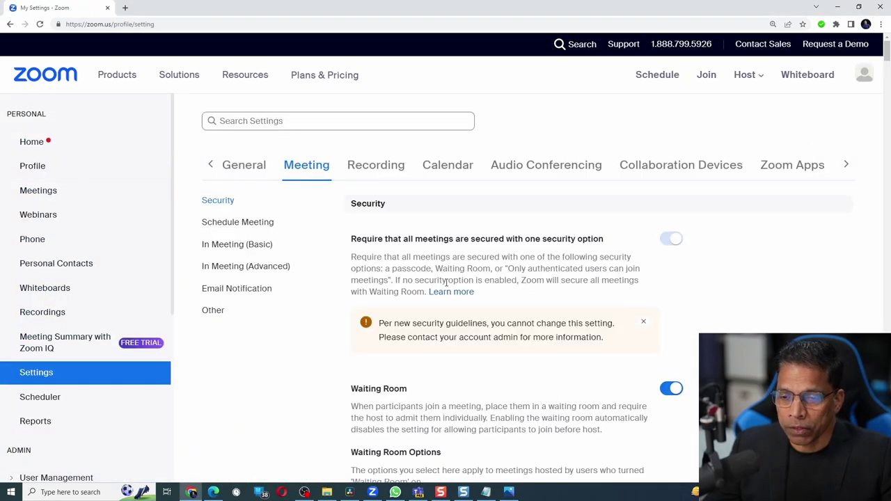
scroll(446, 281, "down", 15)
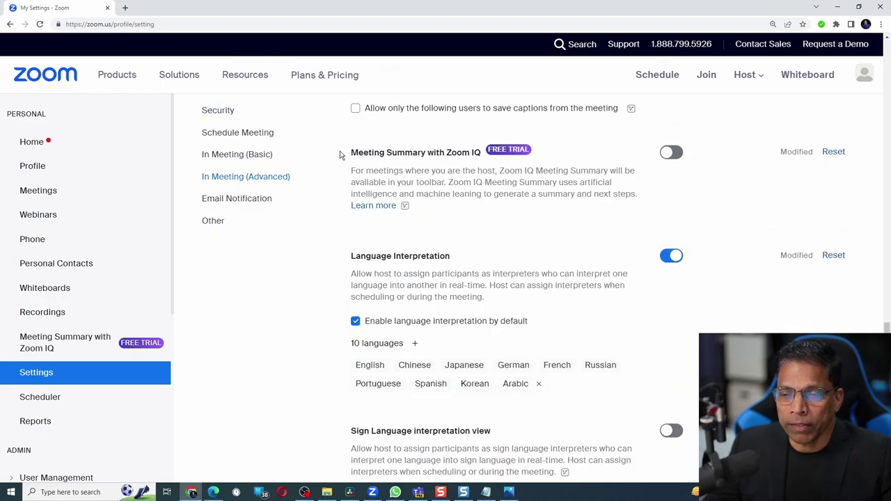
left_click_drag(348, 156, 478, 153)
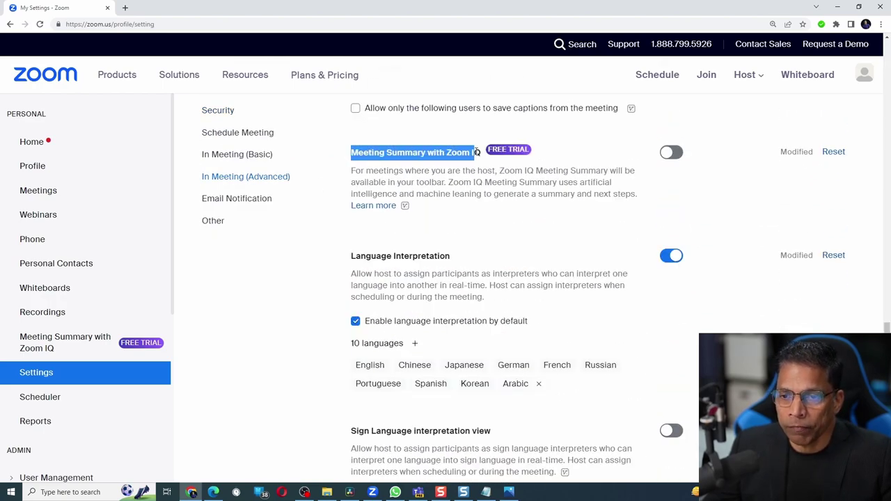
left_click(346, 182)
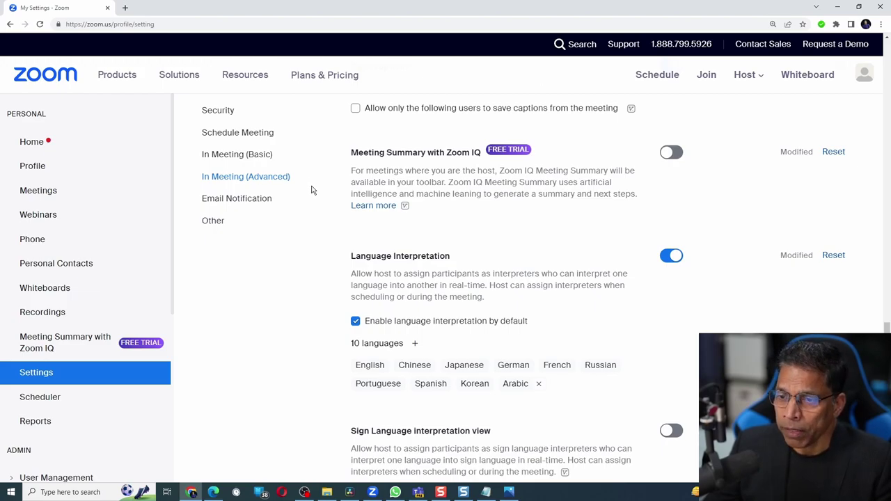
left_click(678, 154)
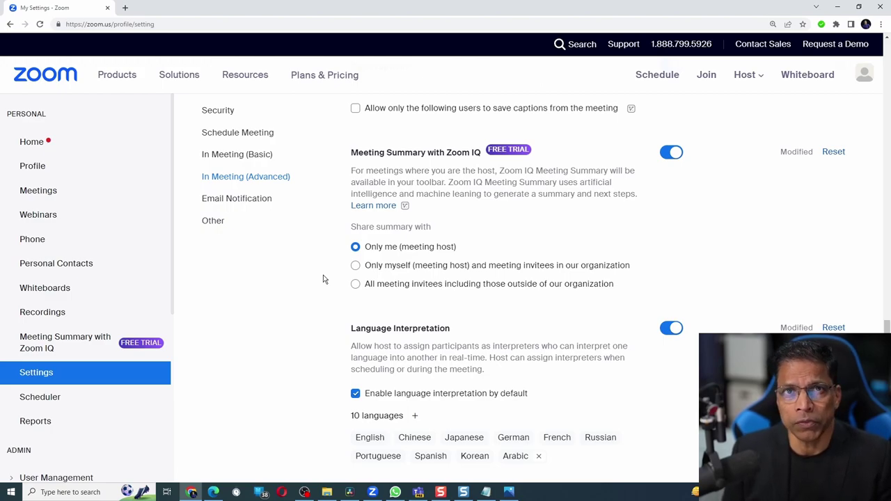
left_click(37, 192)
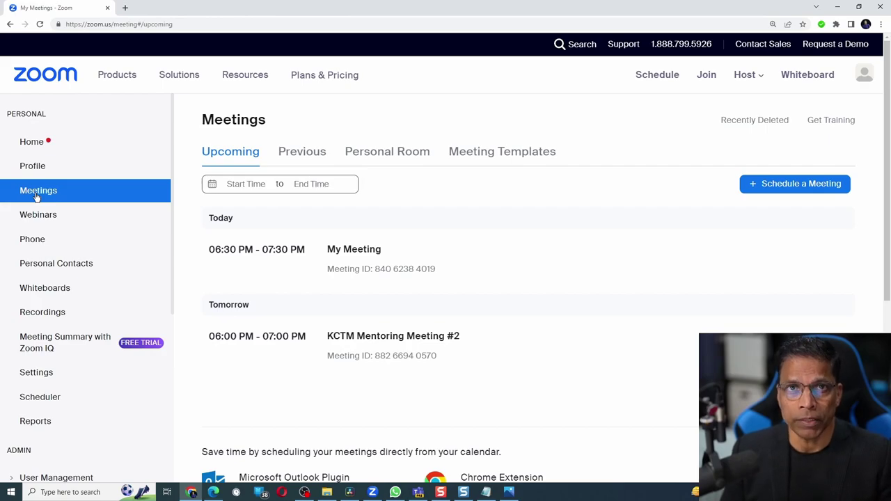
Step: Schedule a meeting with topic 'Meeting Summary Test' and save it without any invitees
left_click(760, 187)
type("Meeting Summary Test")
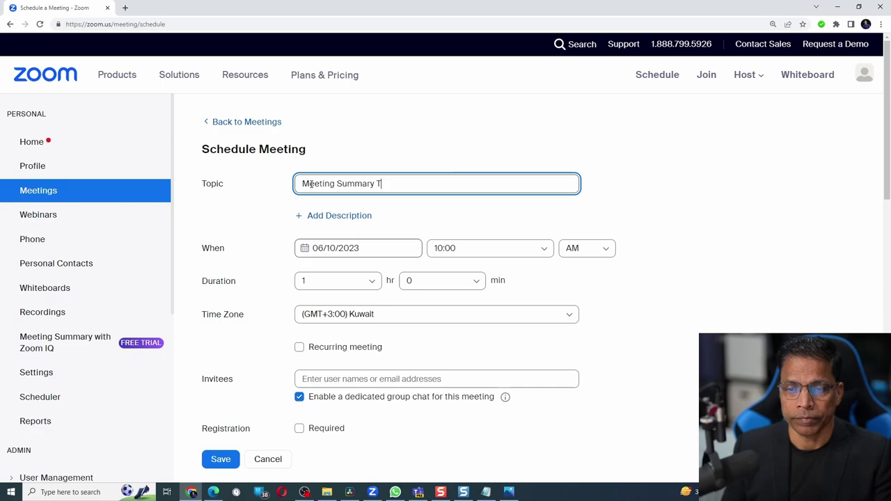
scroll(377, 255, "down", 3)
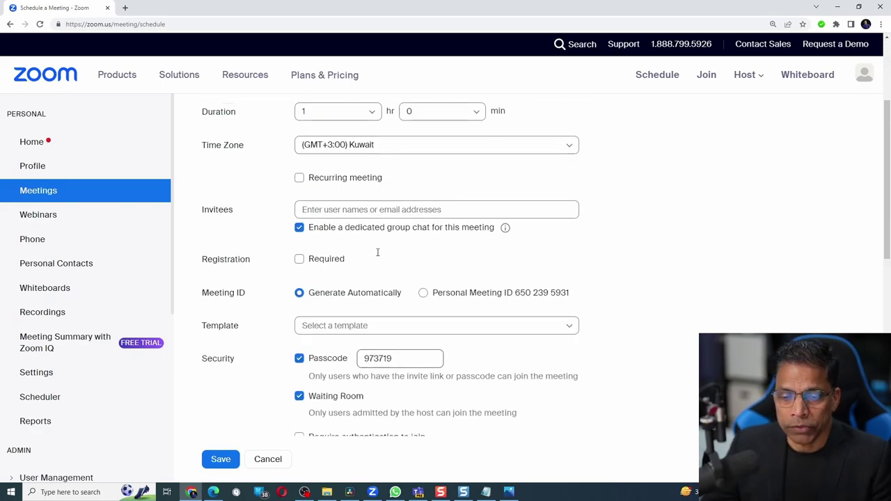
scroll(374, 258, "down", 5)
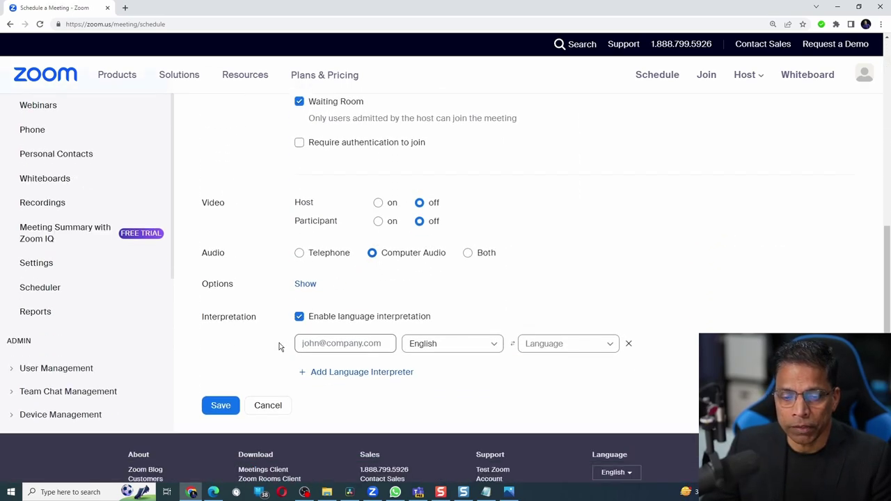
left_click(220, 413)
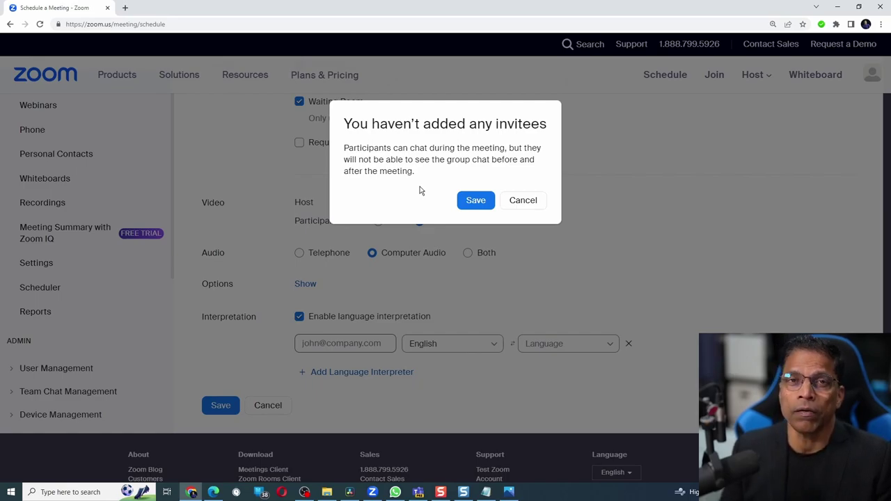
left_click(470, 206)
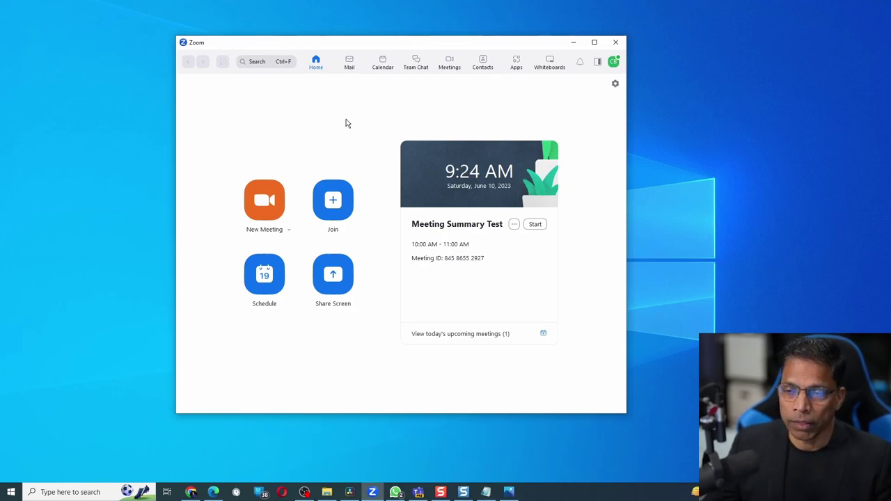
left_click(613, 61)
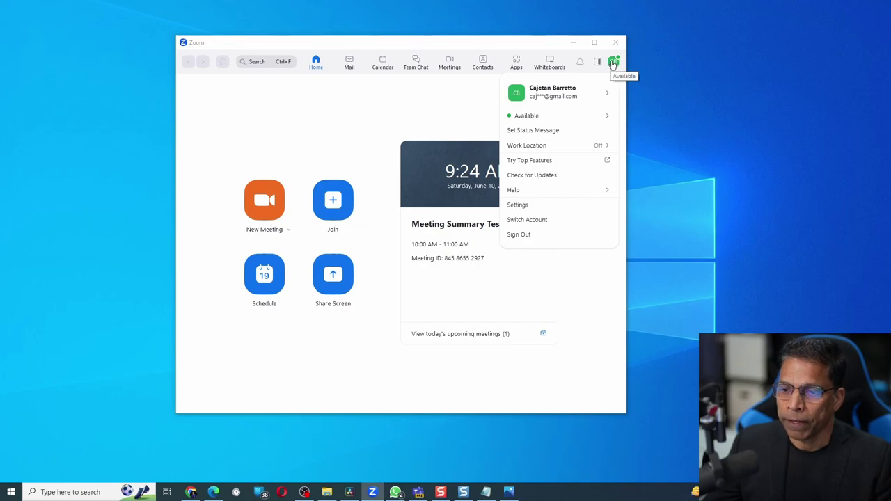
left_click(521, 175)
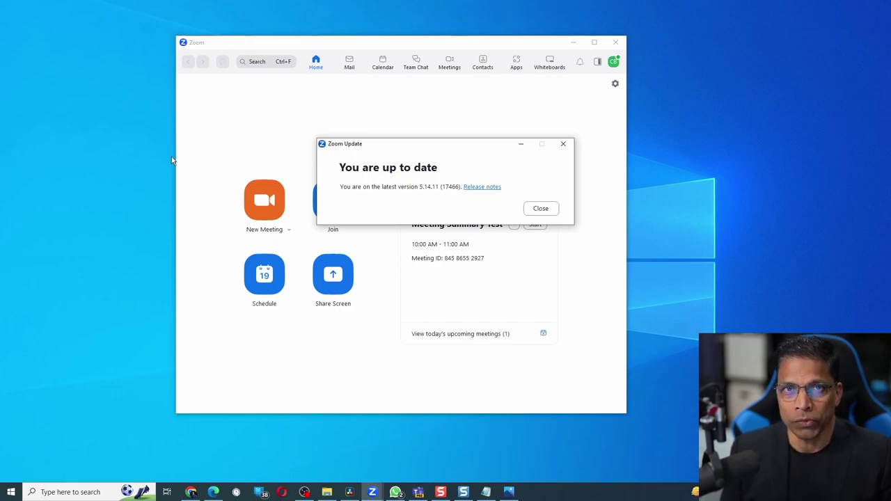
left_click(541, 208)
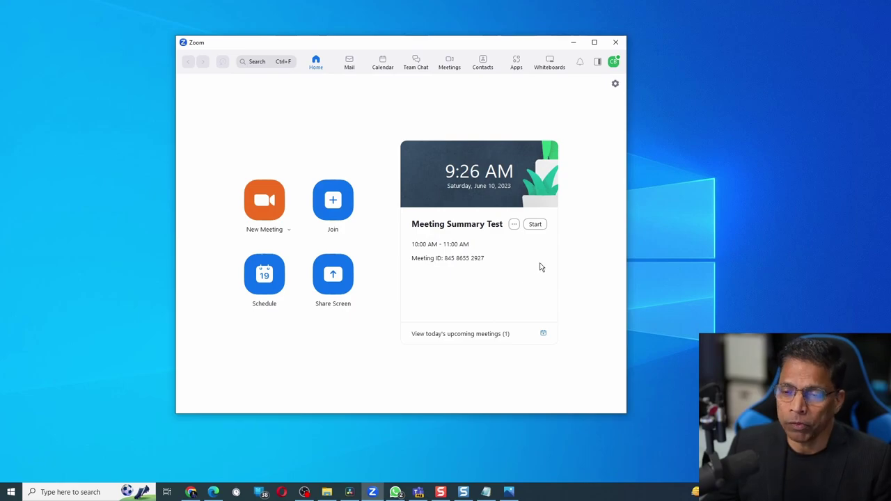
Step: Start Meeting Summary Test, start the Zoom IQ summary and acknowledge its notice, then stop it and end the meeting
left_click(535, 225)
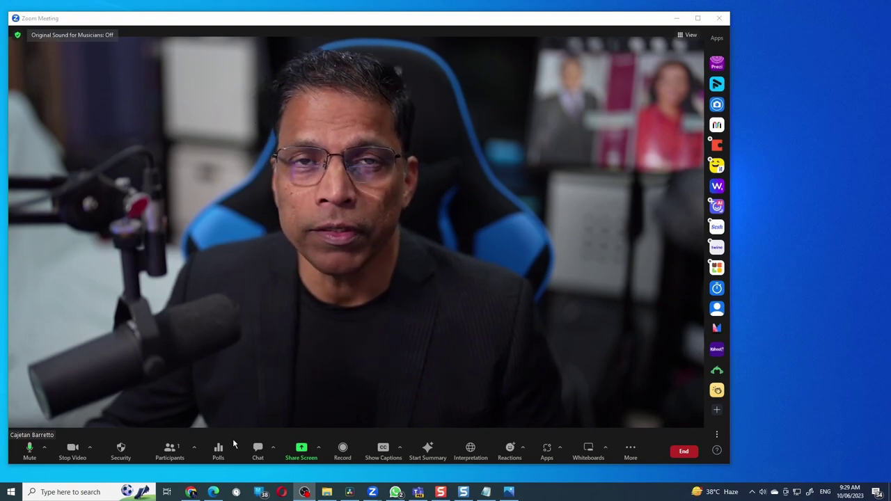
left_click(427, 449)
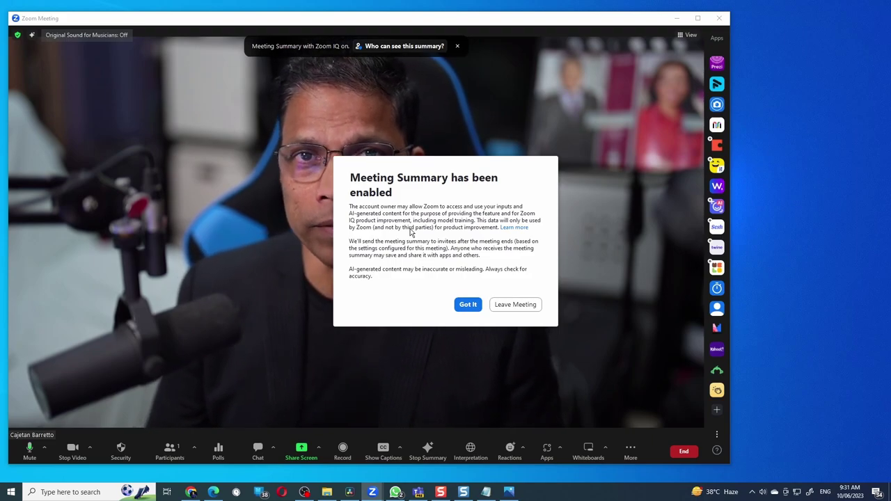
left_click(467, 304)
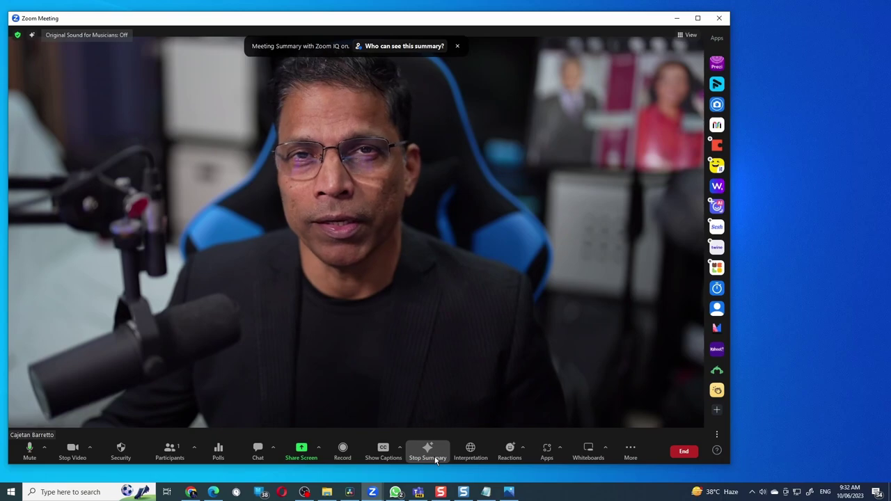
left_click(436, 461)
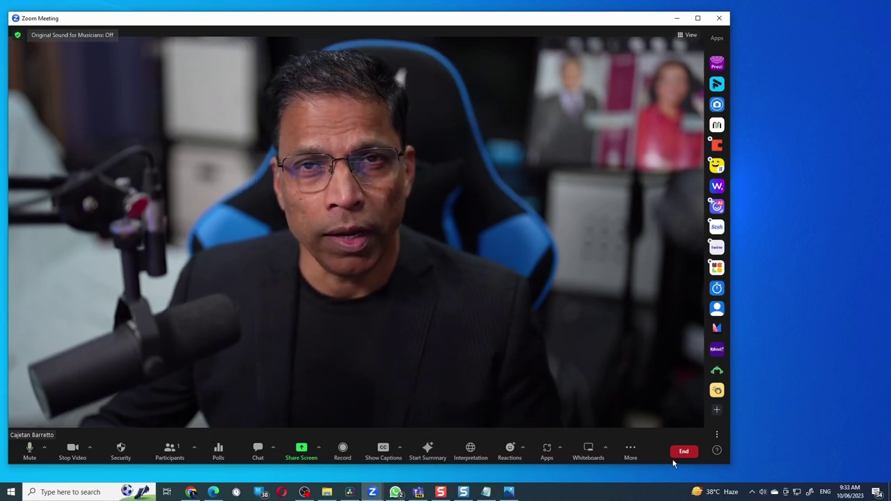
left_click(683, 454)
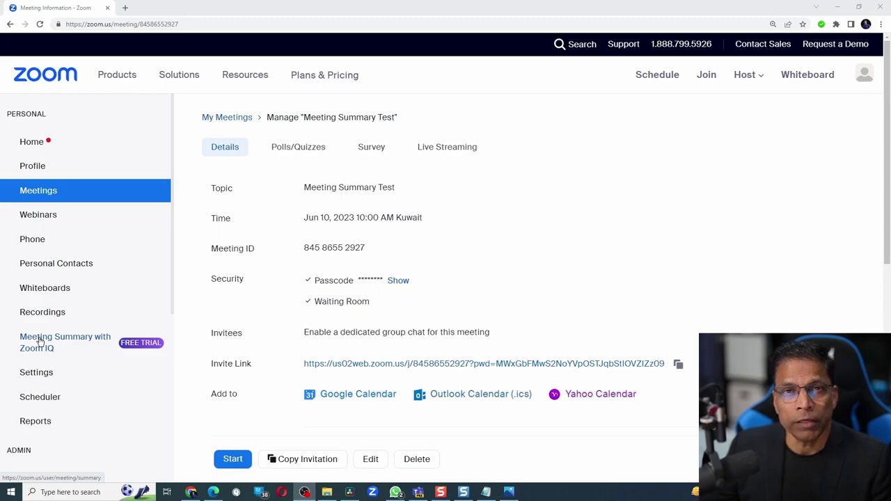
Step: Open the Meeting Summary Test entry under My Summaries in Meeting Summary with Zoom IQ
left_click(40, 341)
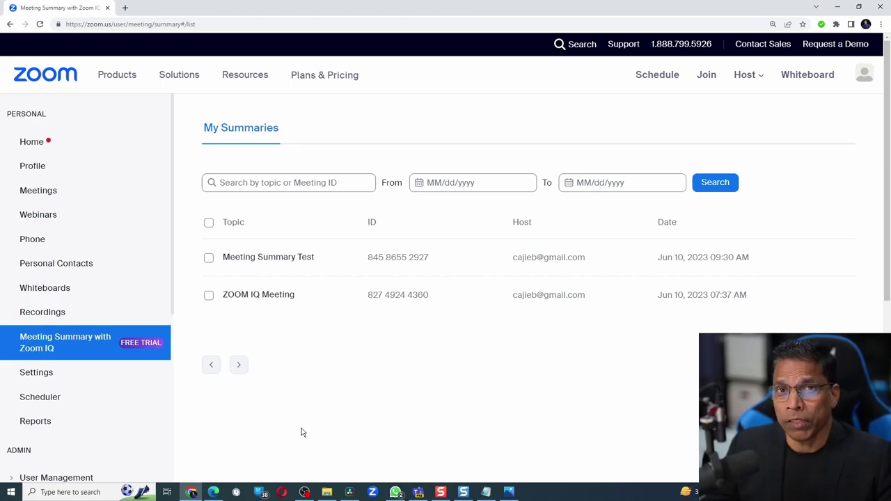
left_click(279, 265)
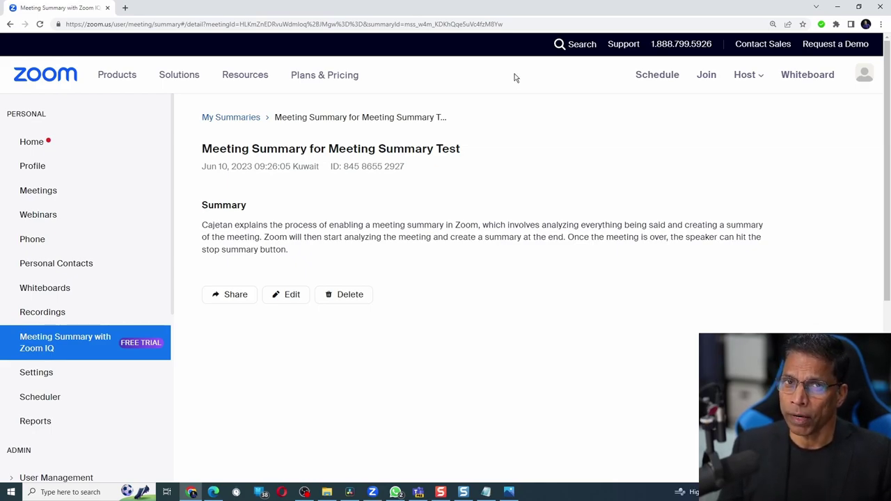
Step: In the desktop app's Team Chat, open the Meeting Summary Test meeting chat to see its Zoom IQ summary
key("alt+Tab")
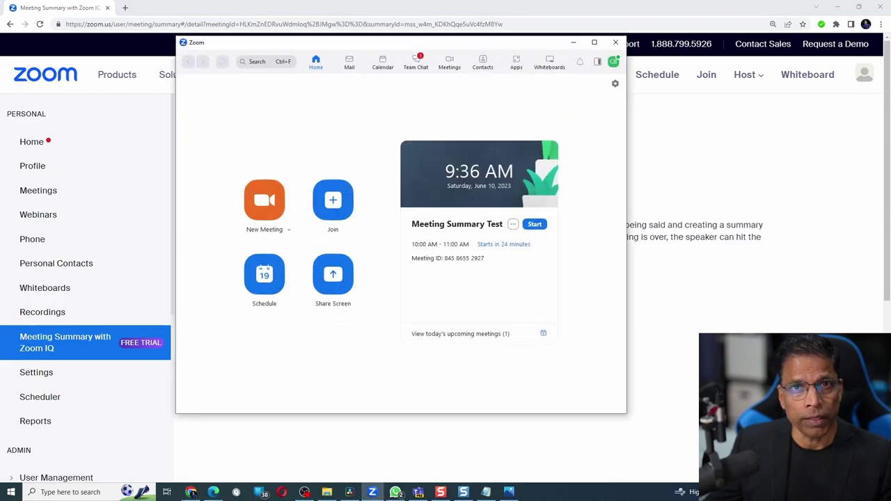
left_click(417, 63)
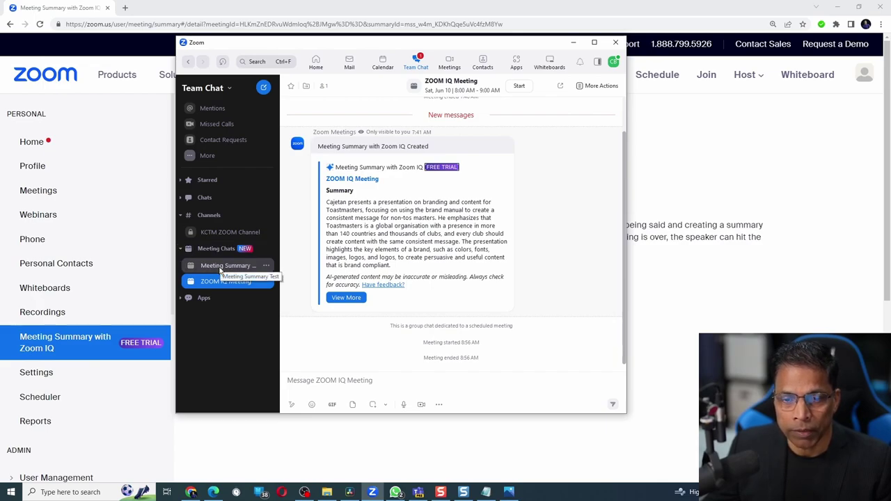
left_click(221, 266)
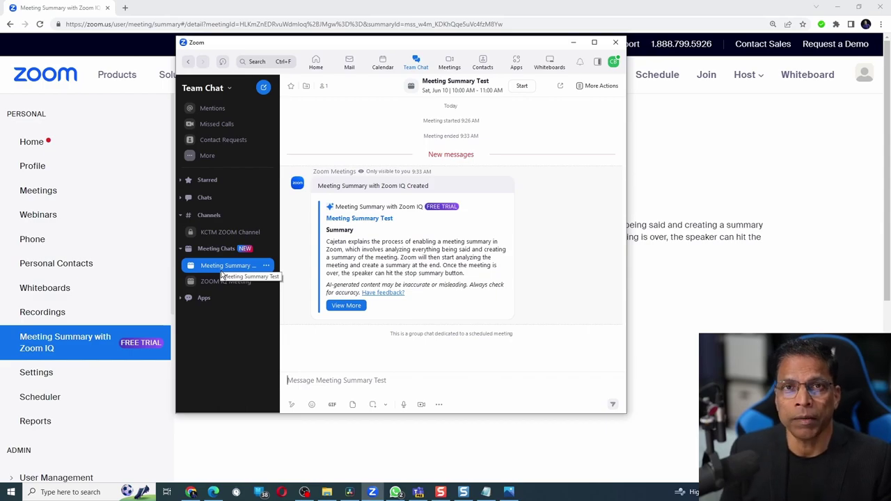